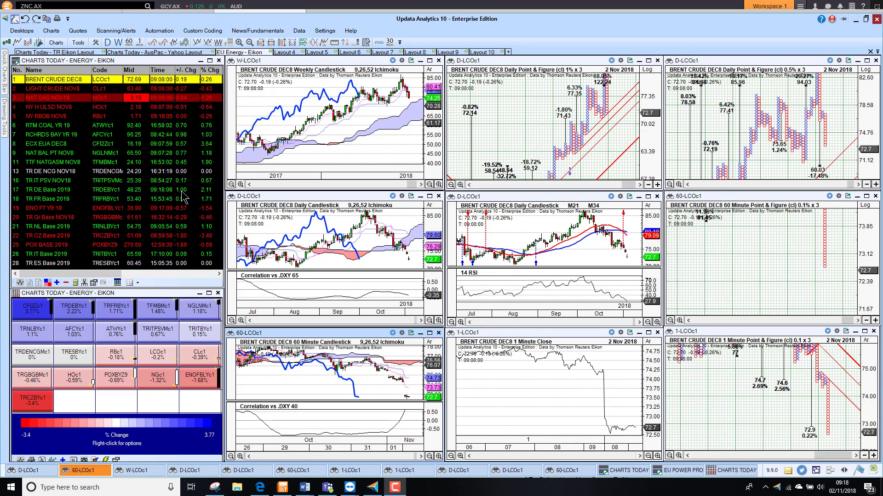
Switch to the Charts Today TR Eikon layout and load US Dollar Index, then Euro (EUR=) charts
left_click(68, 54)
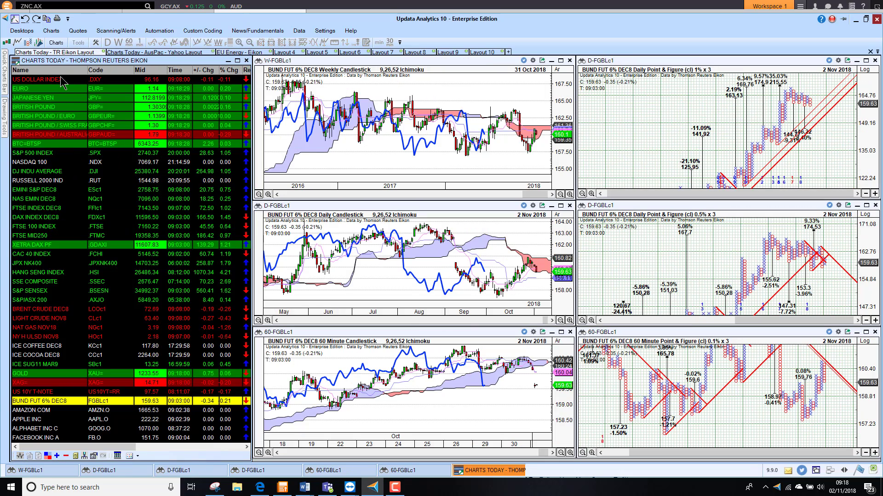
left_click(61, 82)
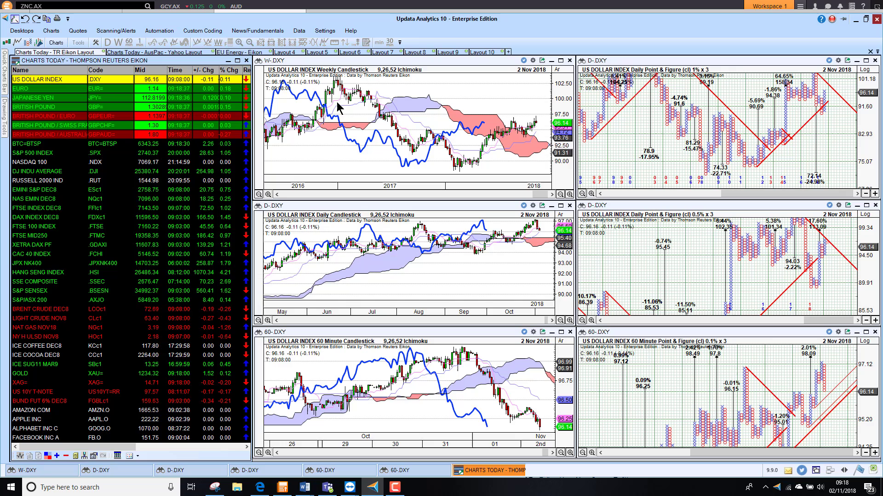
left_click(49, 90)
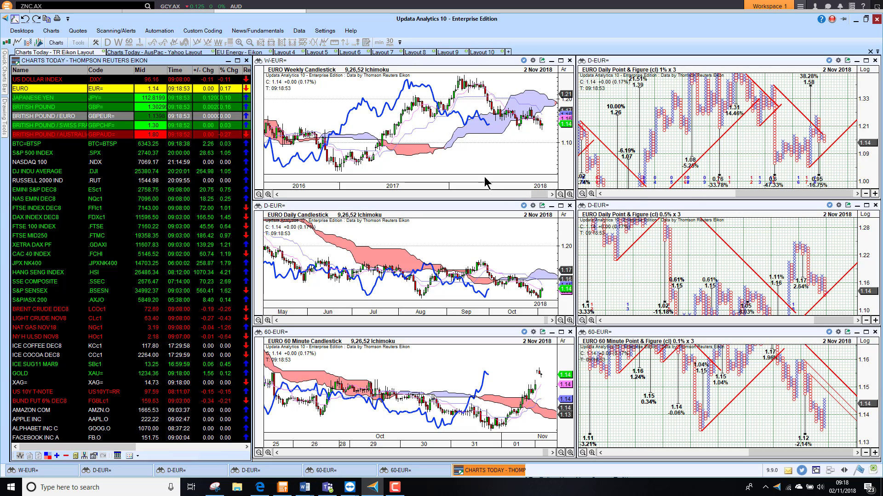
Load Japanese Yen charts, then step through British Pound to British Pound / Swiss Franc (GBPCHF=)
left_click(44, 98)
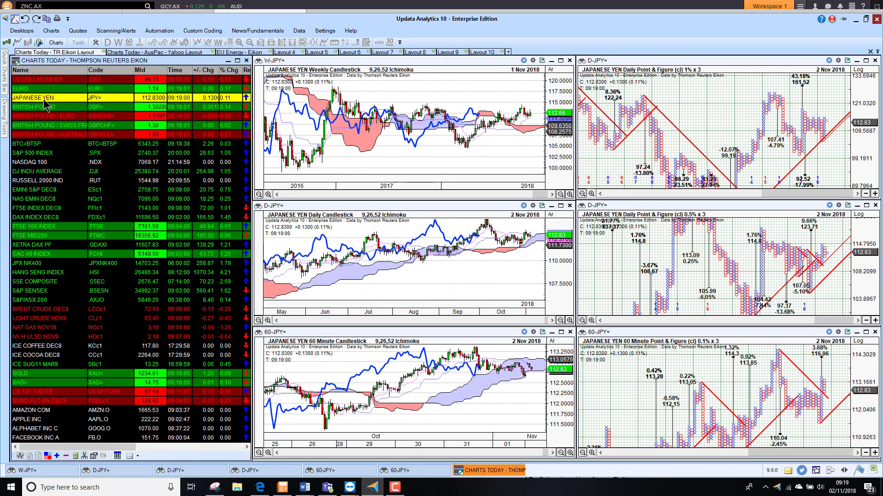
key("Down")
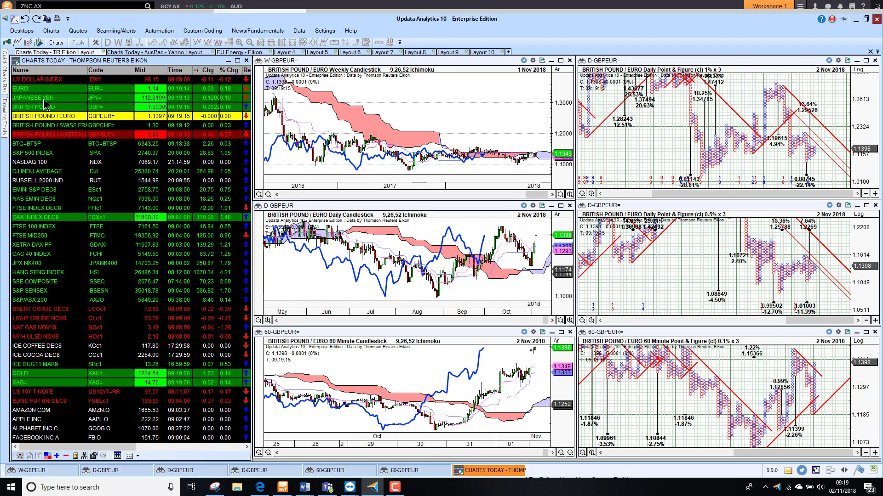
key("Down")
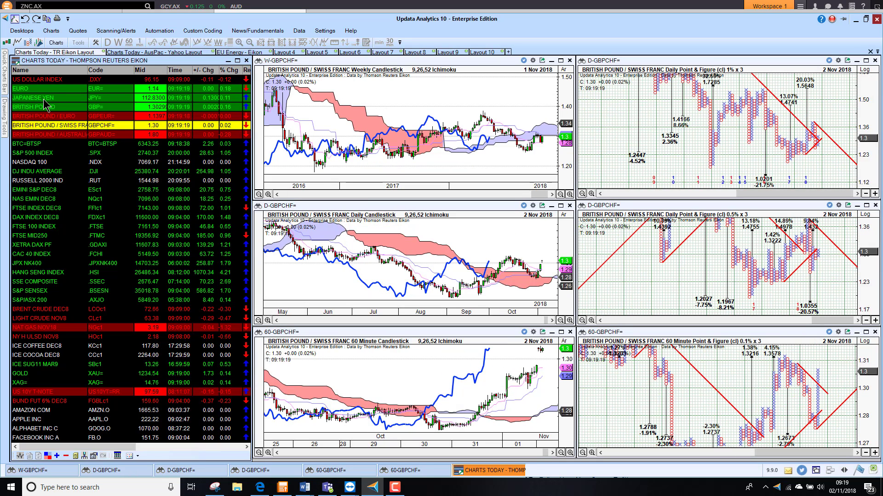
Review the NASDAQ 100 charts, then load Gold (XAU=) charts
left_click(39, 163)
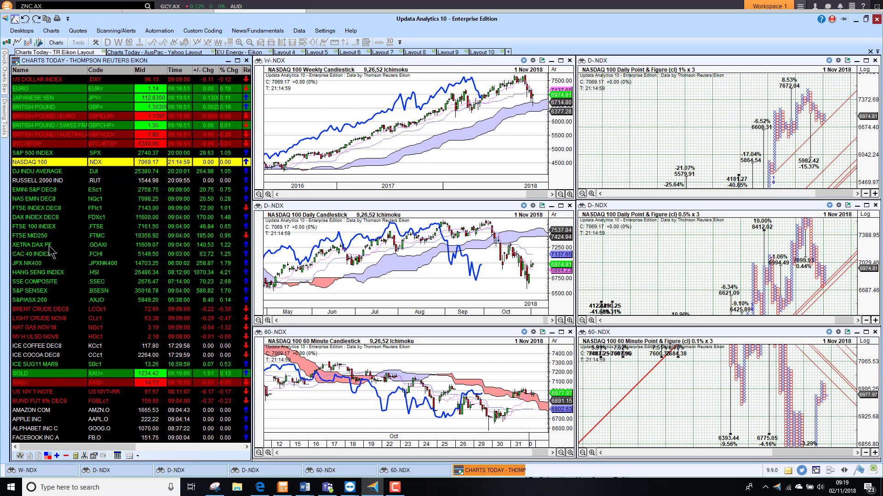
left_click(37, 375)
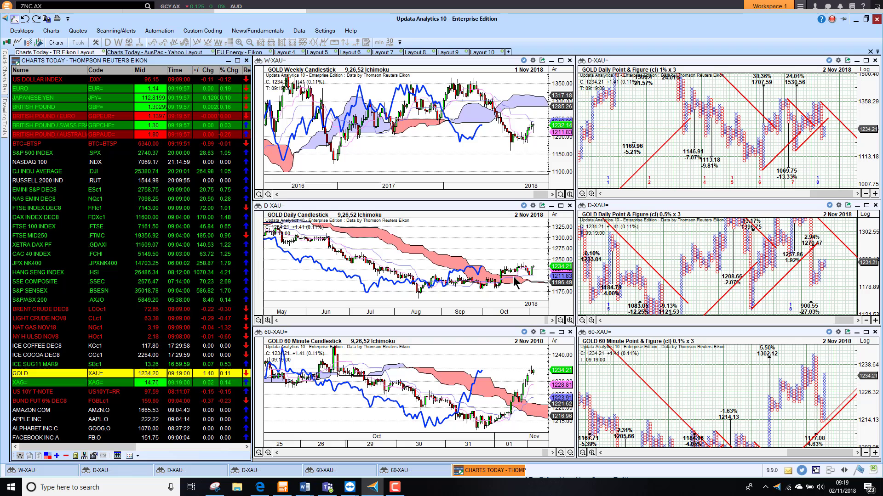
Move via the AusPac Yahoo layout to EU Energy and briefly maximise Brent's 1-minute P&F chart
left_click(147, 52)
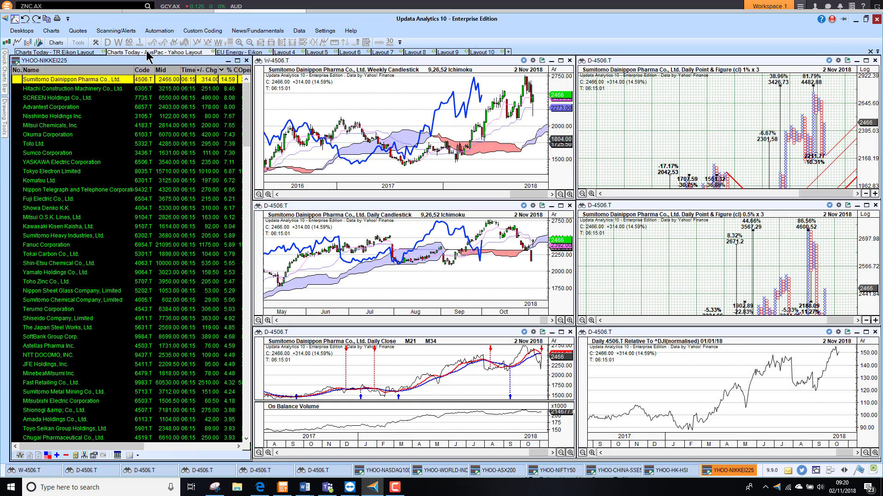
left_click(232, 53)
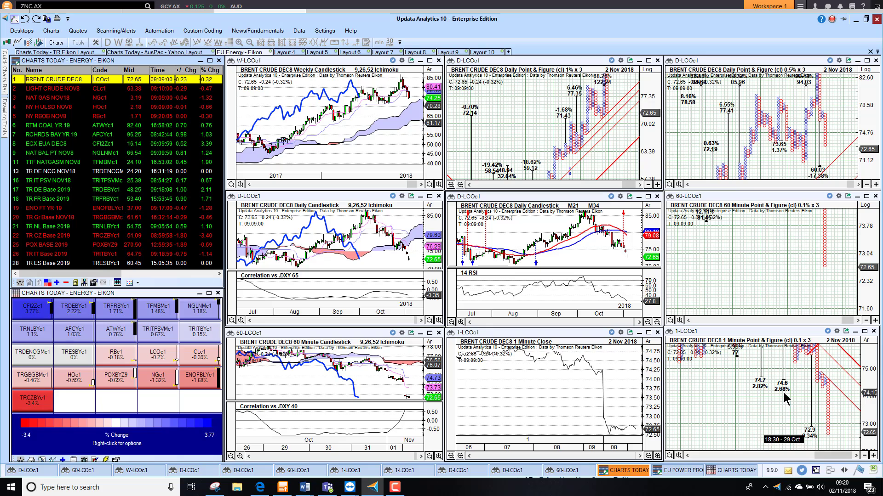
mouse_move(876, 346)
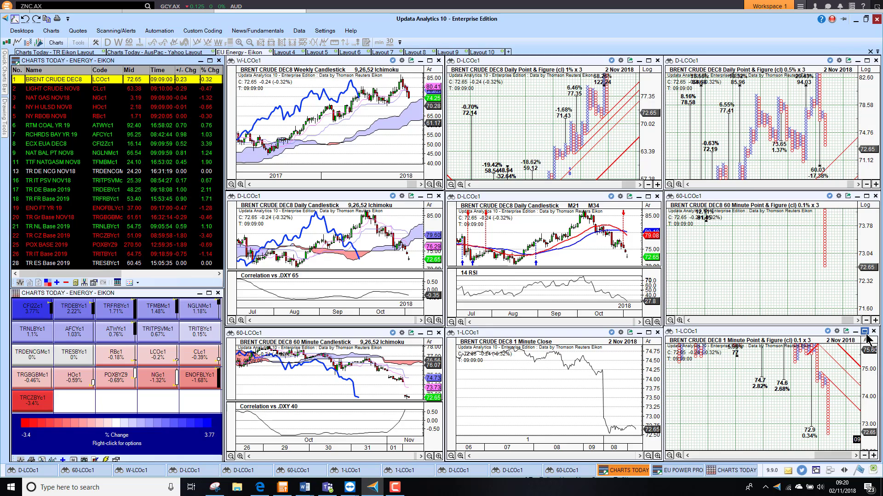
left_click(864, 331)
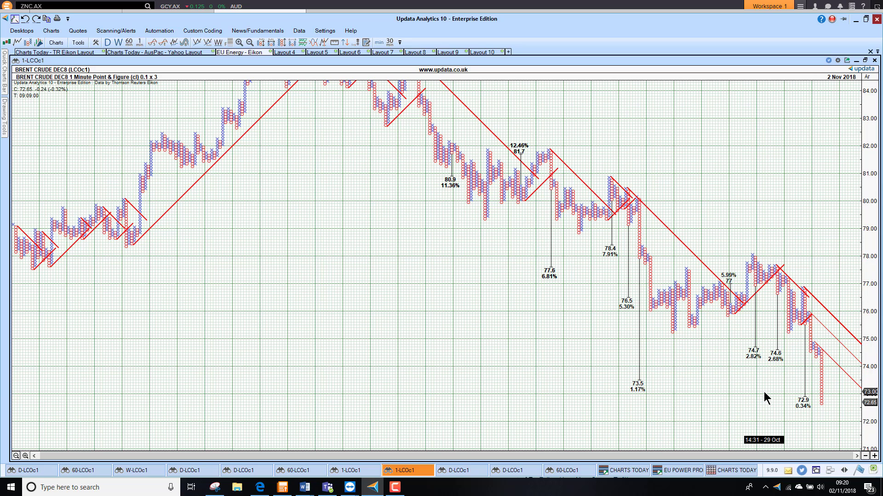
left_click(866, 61)
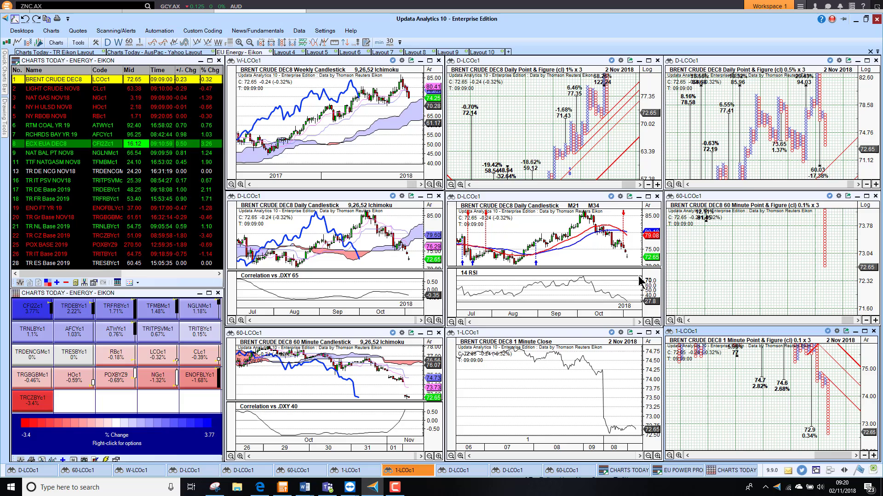
double_click(789, 198)
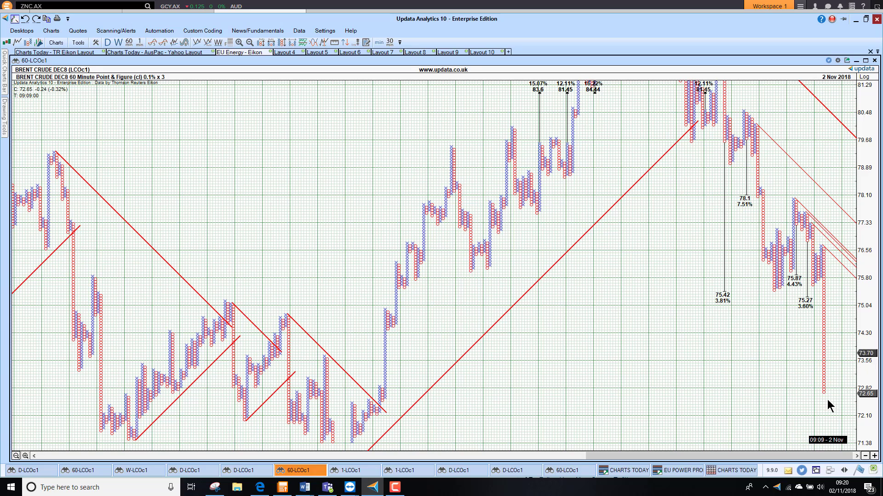
left_click(865, 60)
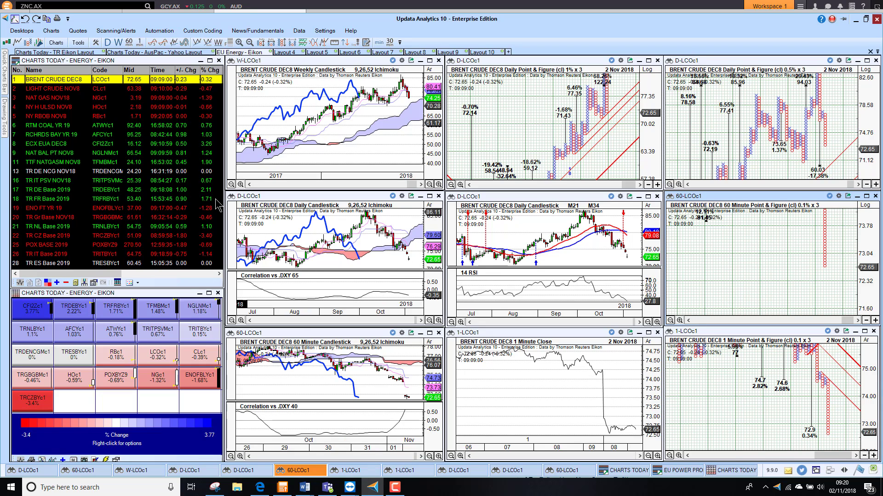
Load Light Crude NOV8, briefly maximise its 1-minute P&F chart, then load NAT GAS NOV18
left_click(52, 90)
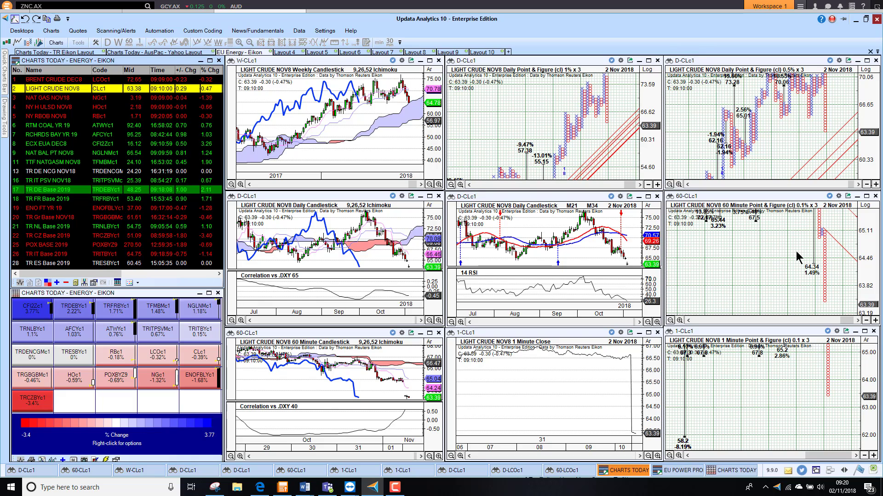
left_click(865, 332)
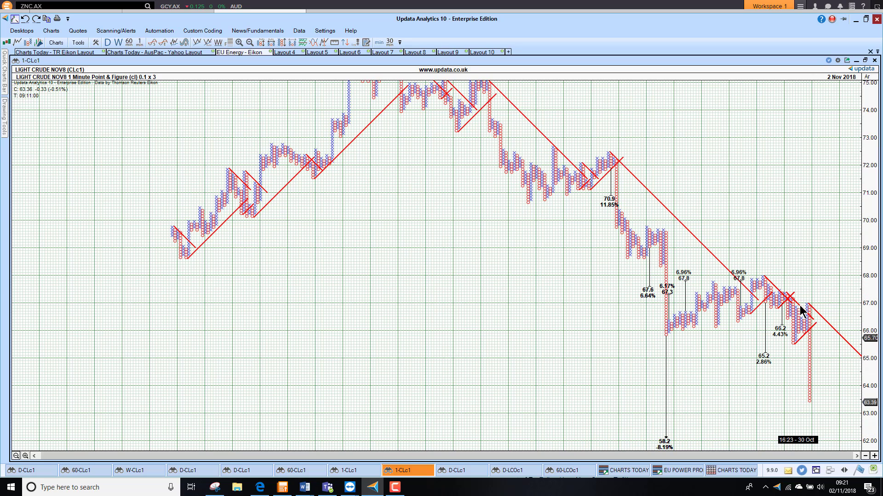
left_click(865, 61)
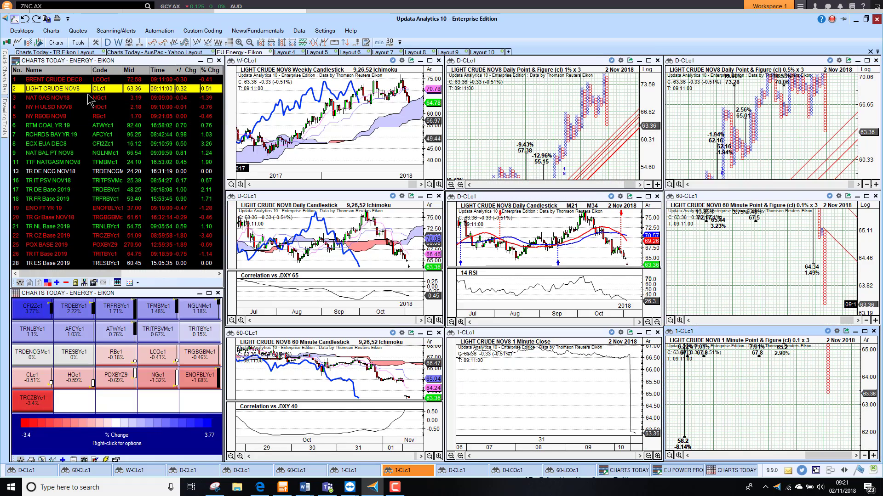
left_click(59, 99)
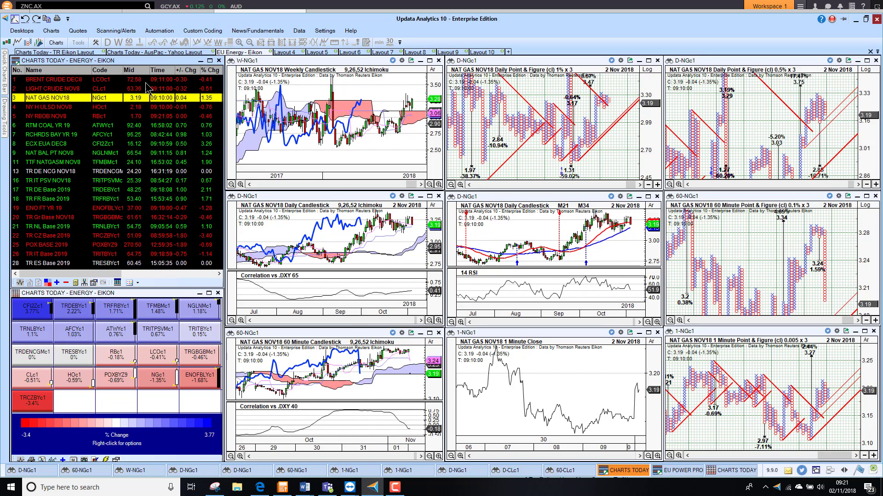
Load NY H ULSD NOV8, then step through NY RBOB NOV8 to RTM COAL YR 19 (ATWYc1)
left_click(49, 107)
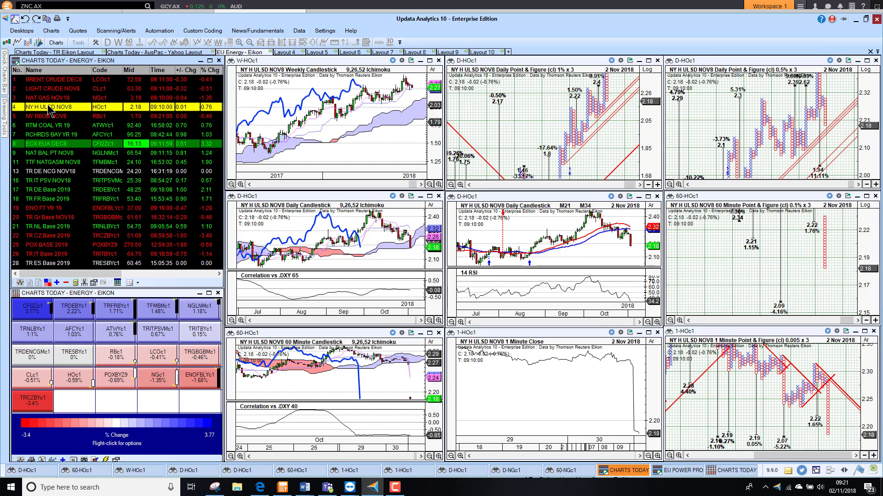
key("Down")
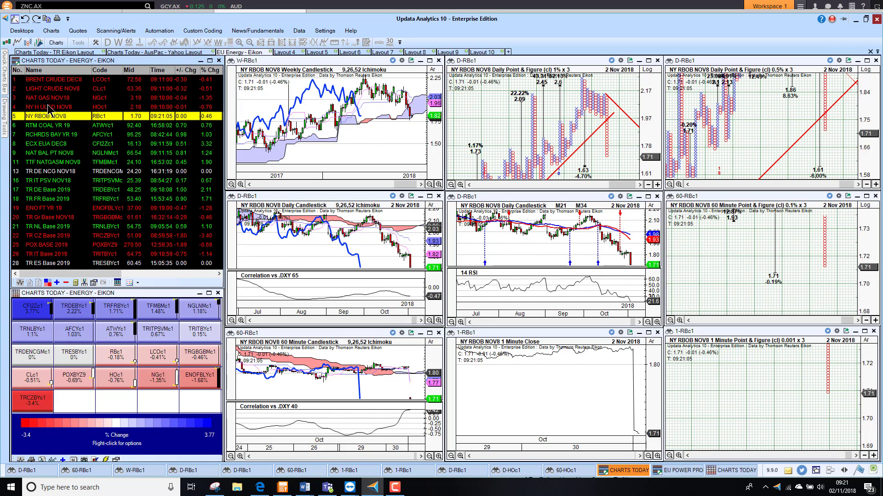
key("Down")
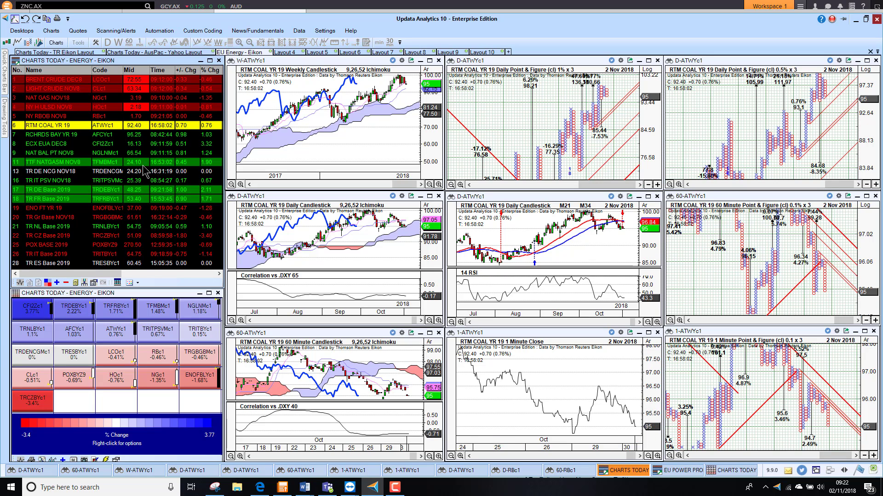
Load RCHRDS BAY YR 19, step to ECX EUA DEC8, and briefly maximise its 1-minute P&F chart
left_click(38, 137)
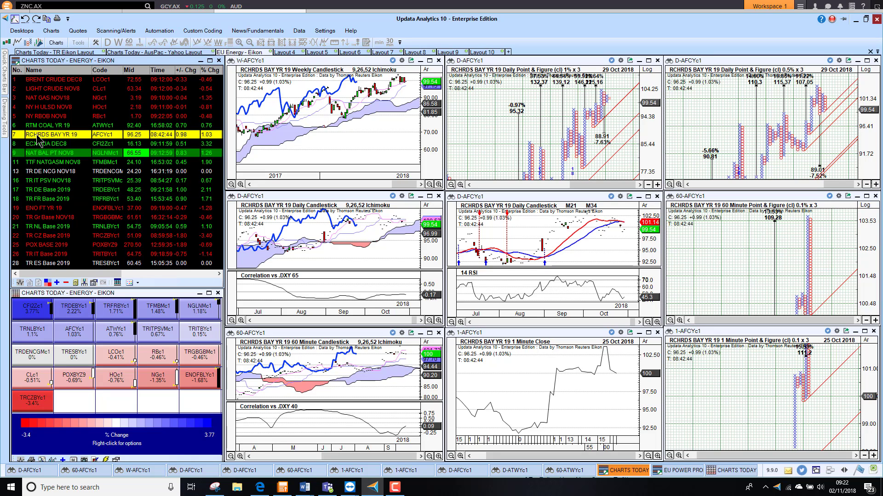
key("Down")
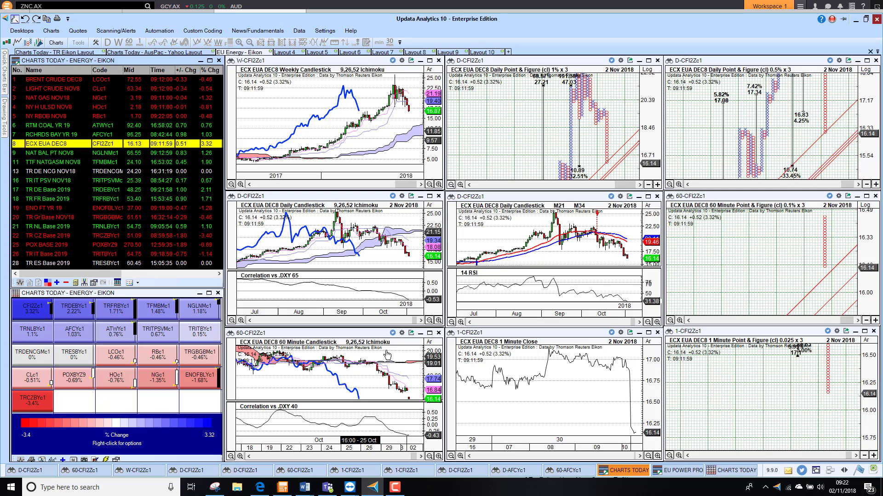
double_click(811, 332)
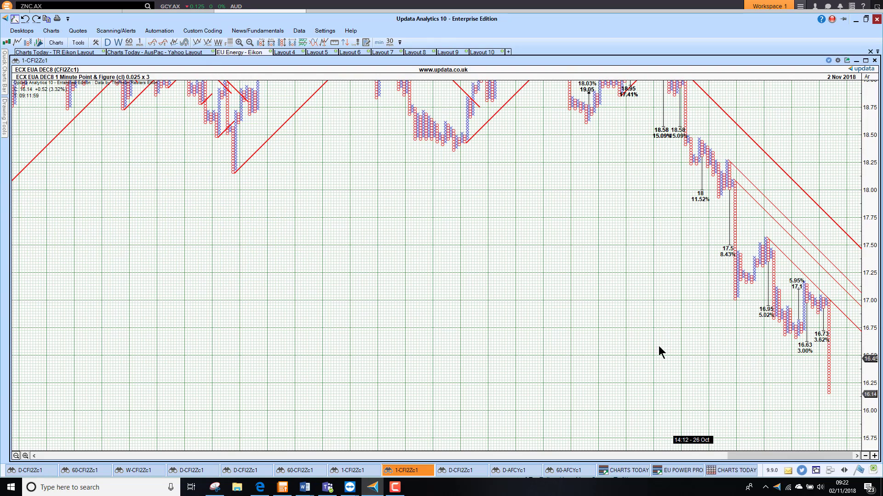
left_click(865, 60)
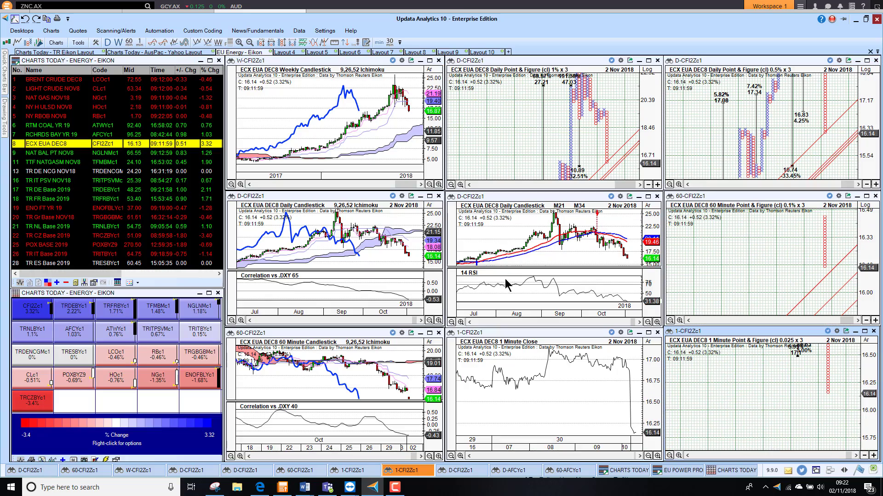
Load NAT BAL PT NOV8, then step through TTF, TR DE NCG, TR IT PSV, TR DE Base to TR FR Base 2019
left_click(54, 154)
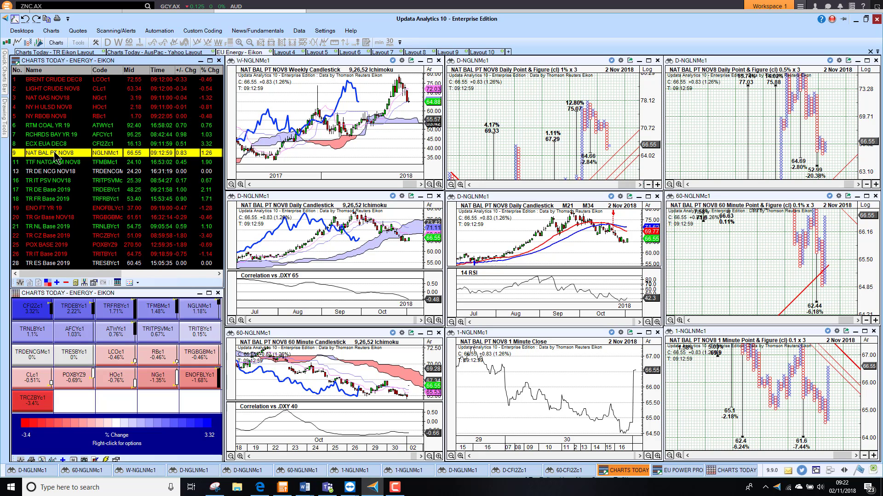
key("Down")
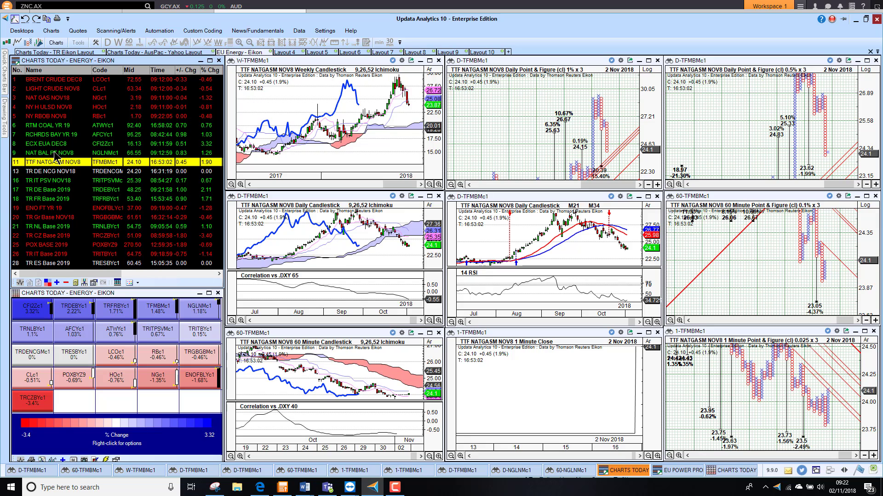
key("Down")
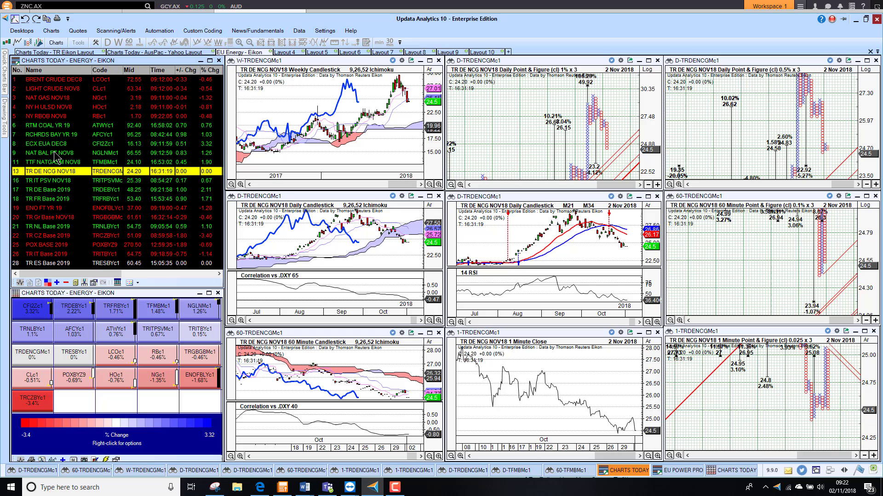
key("Down")
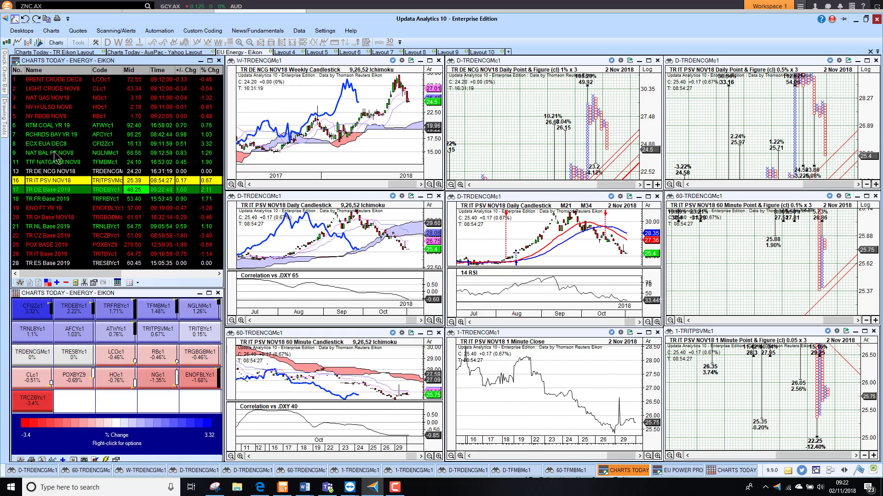
key("Down")
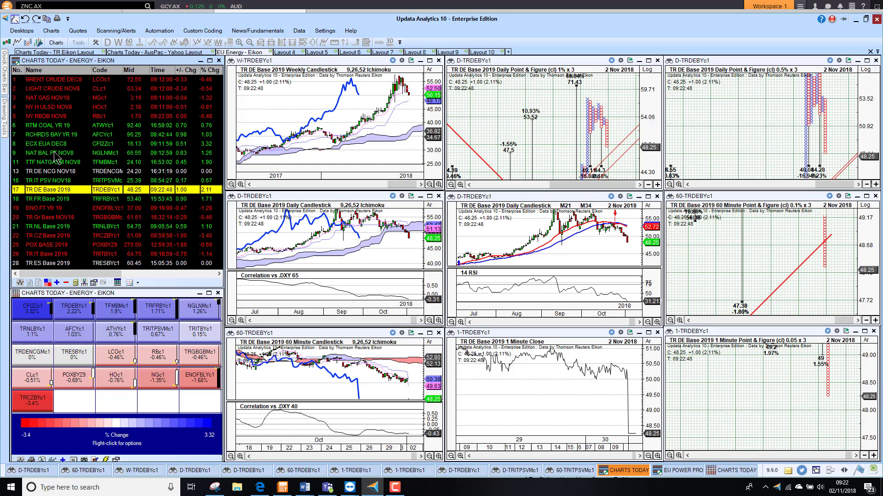
key("Down")
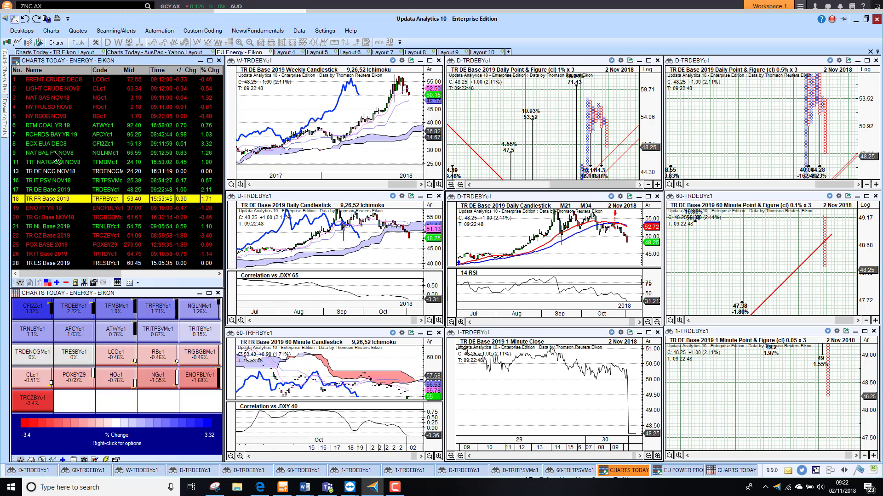